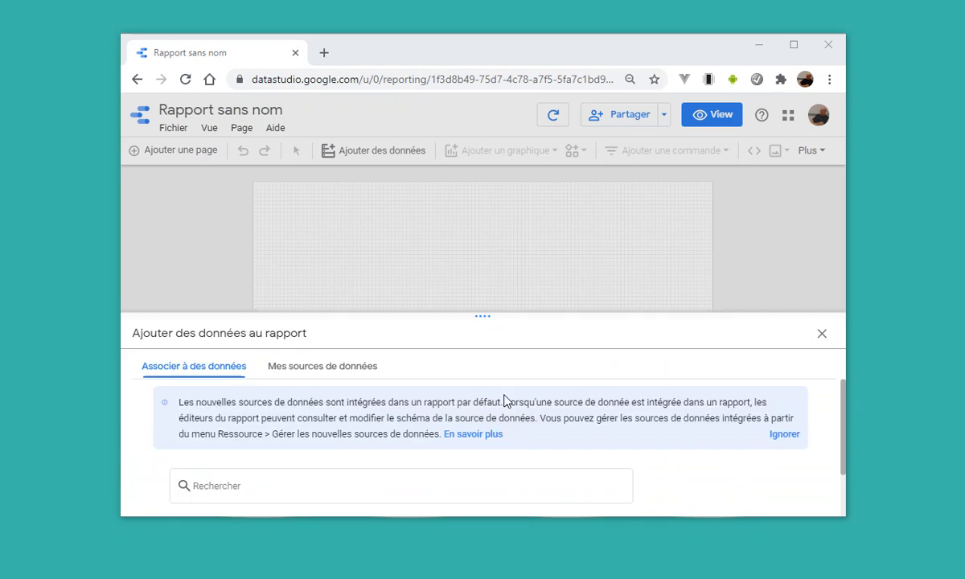
Add the existing Liste videos CSV data source to the report and confirm adding it.
left_click_drag(484, 209, 487, 198)
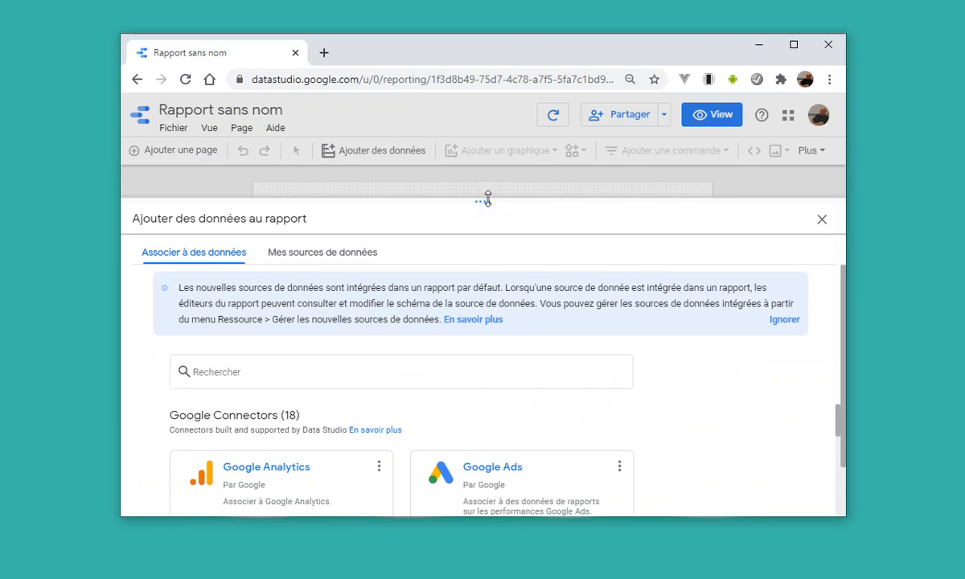
left_click(347, 252)
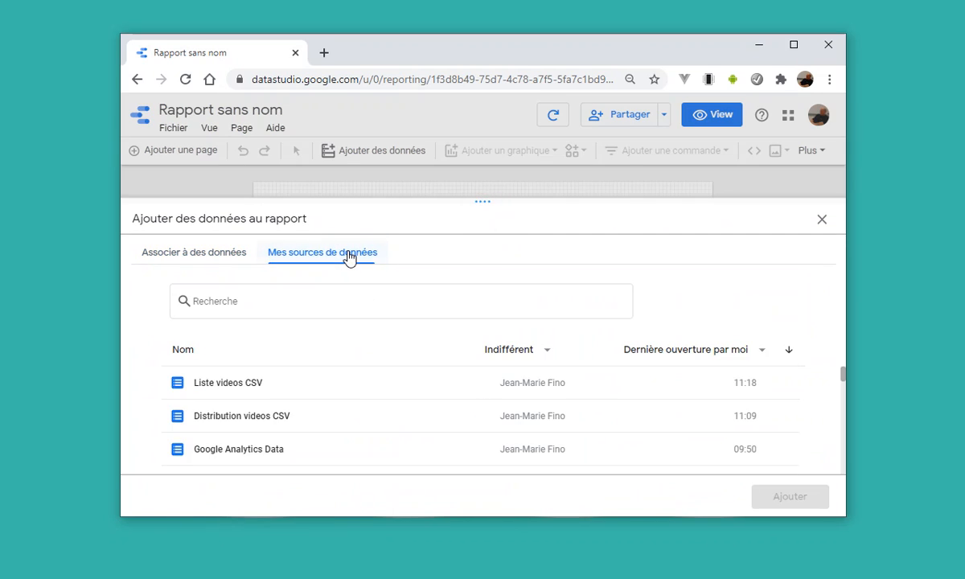
left_click(259, 387)
left_click(787, 498)
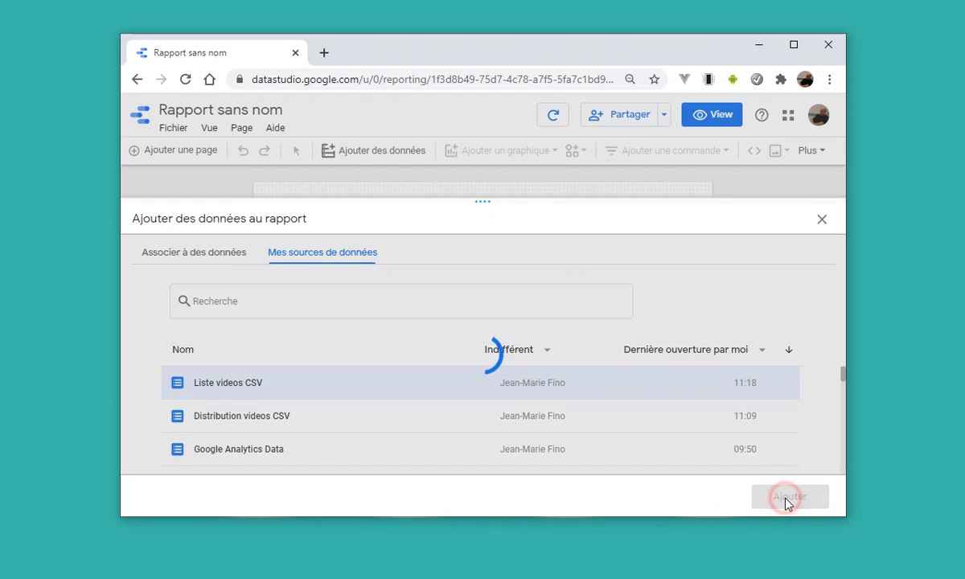
left_click(661, 385)
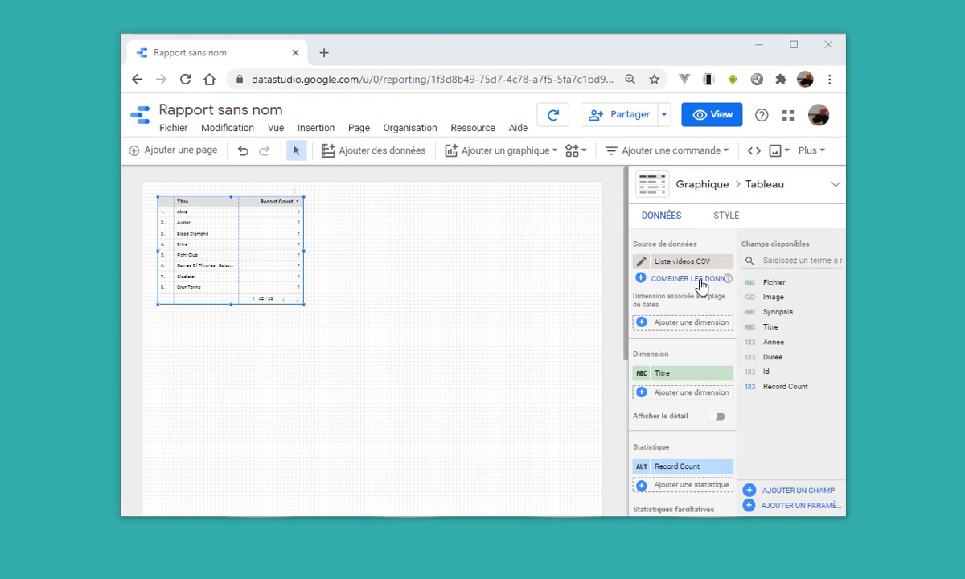
Start a data blend from the table's source and add Distribution videos CSV as the second data source.
left_click(701, 280)
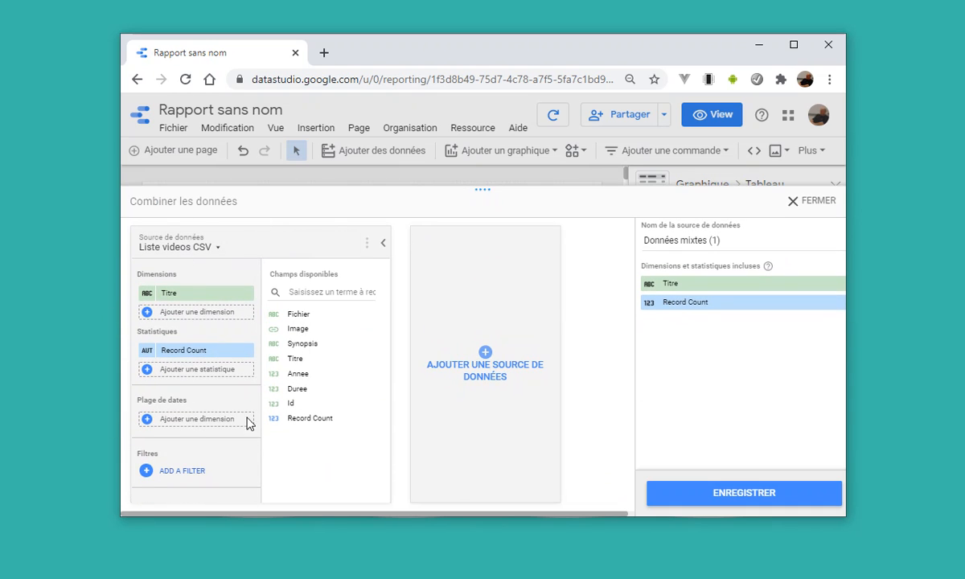
left_click(486, 354)
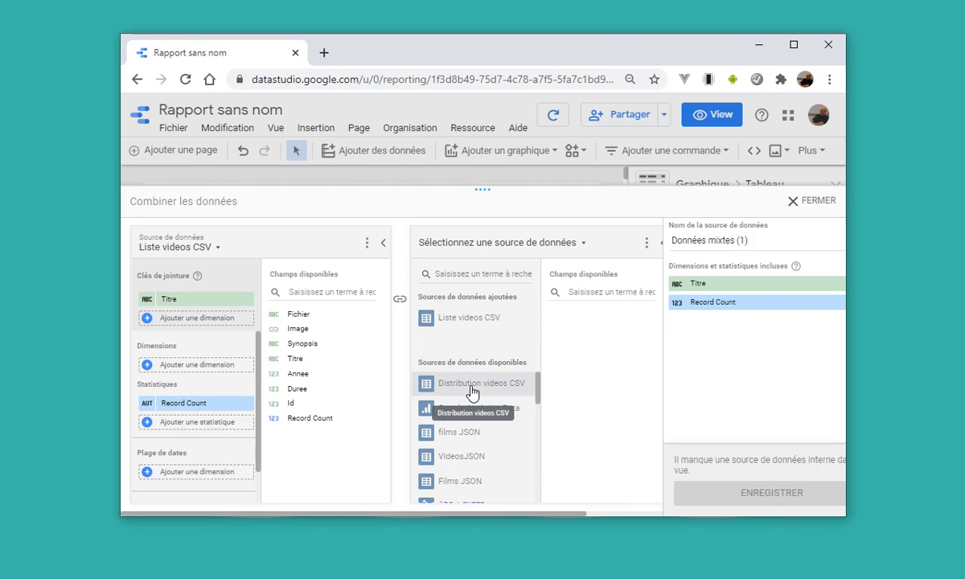
left_click(472, 391)
left_click(706, 388)
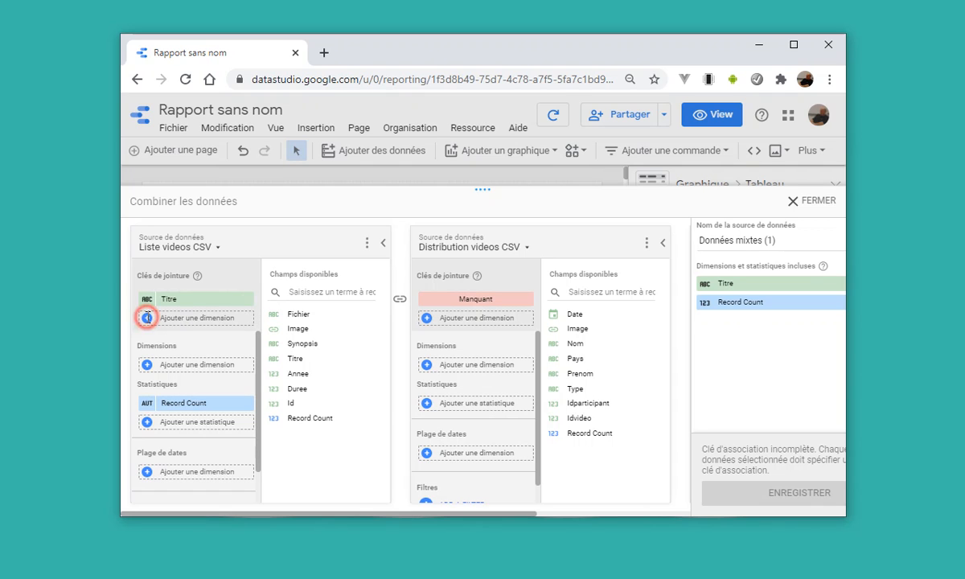
Replace the Titre join key of Liste videos CSV with Id.
left_click(148, 318)
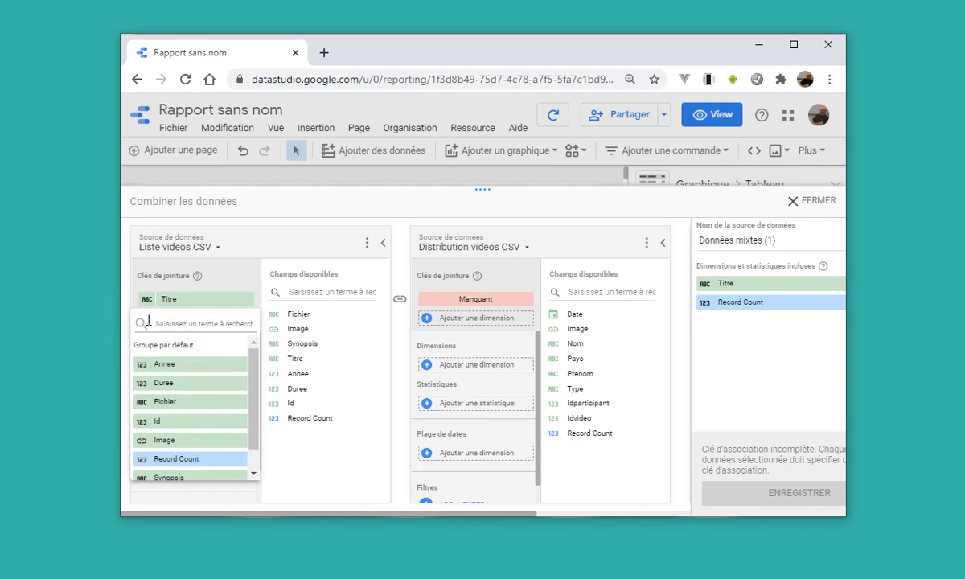
left_click(185, 421)
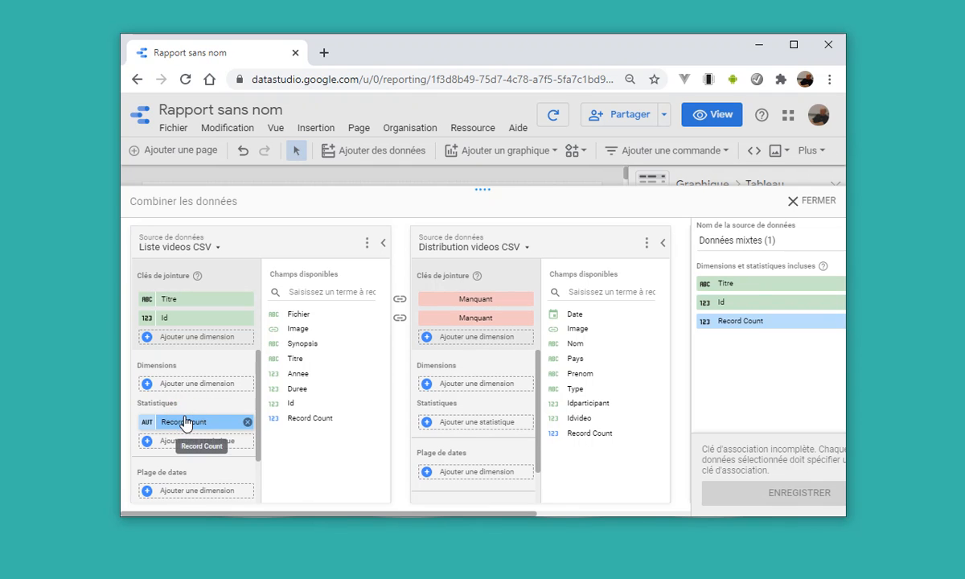
left_click(248, 299)
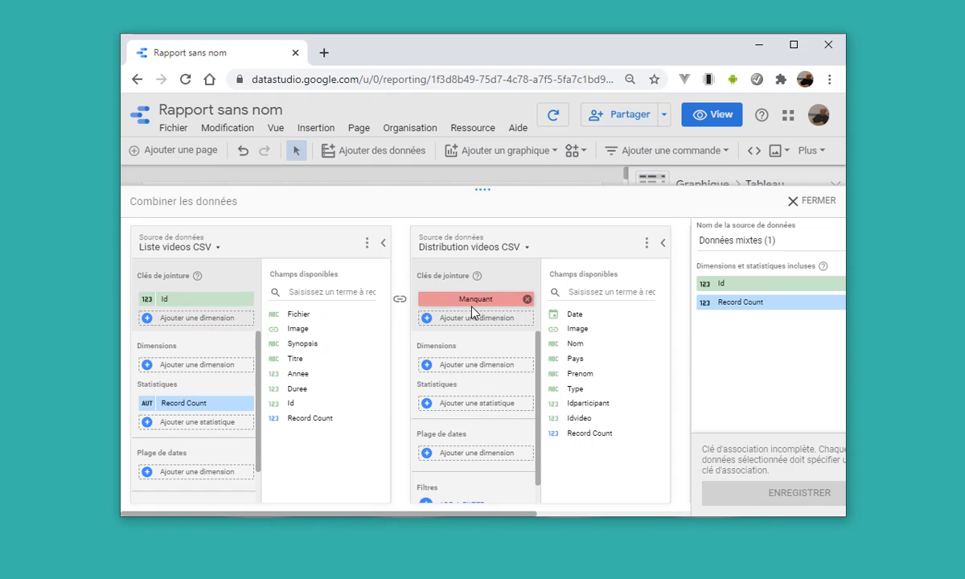
Set Idvideo as the join key of Distribution videos CSV and remove the missing key entries from both sources.
left_click(427, 319)
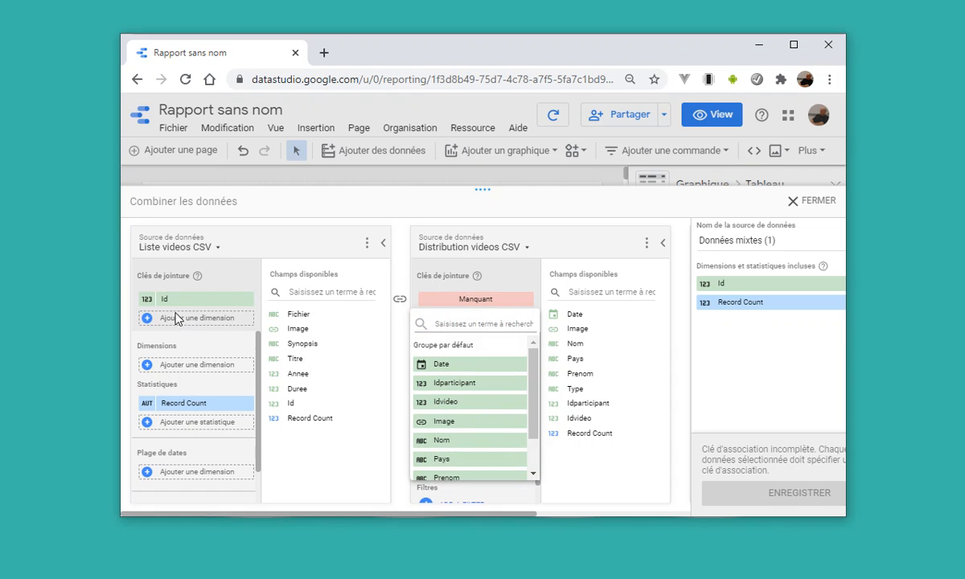
left_click(482, 402)
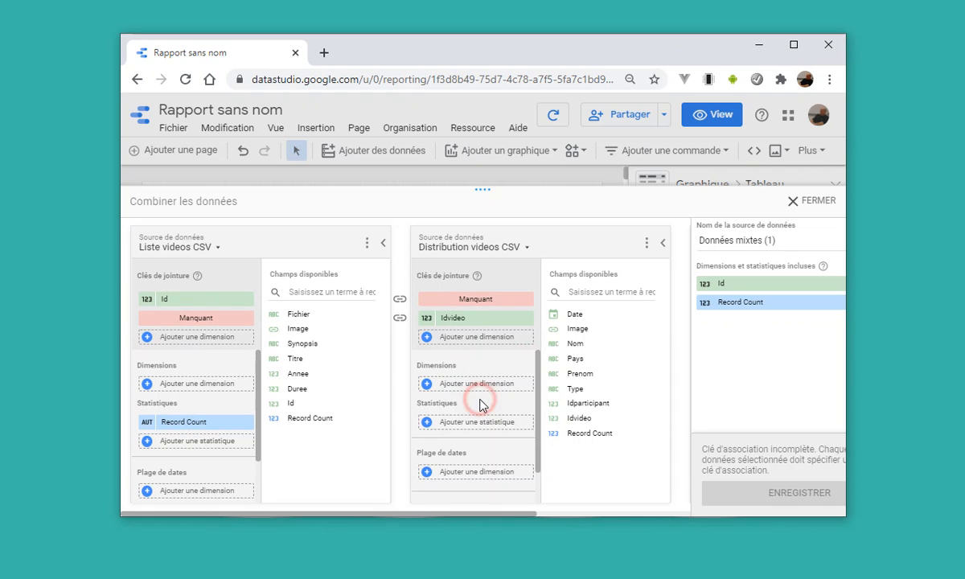
left_click_drag(529, 302, 528, 324)
left_click(528, 322)
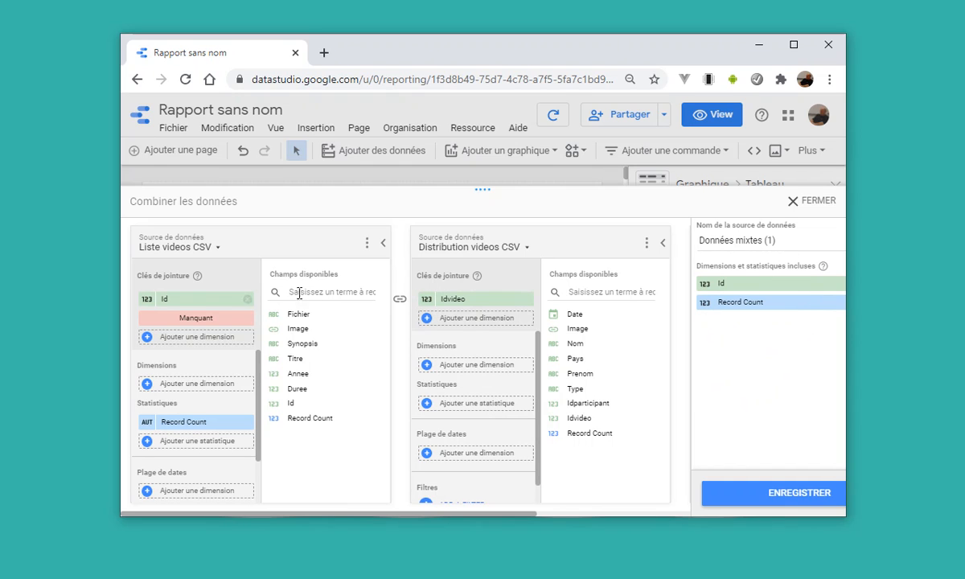
left_click(248, 318)
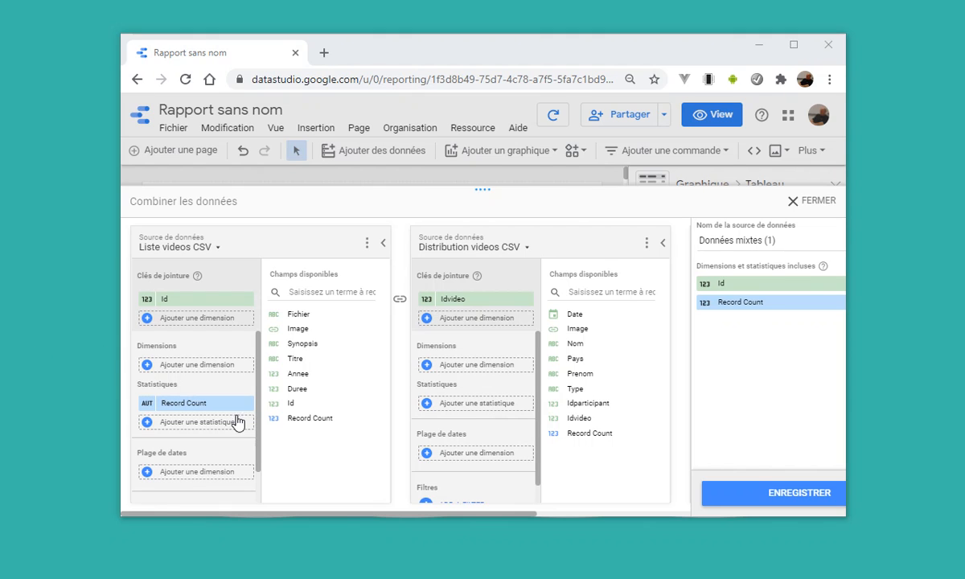
Add Titre, Annee and Duree as dimensions of Liste videos CSV in the blend.
left_click(148, 367)
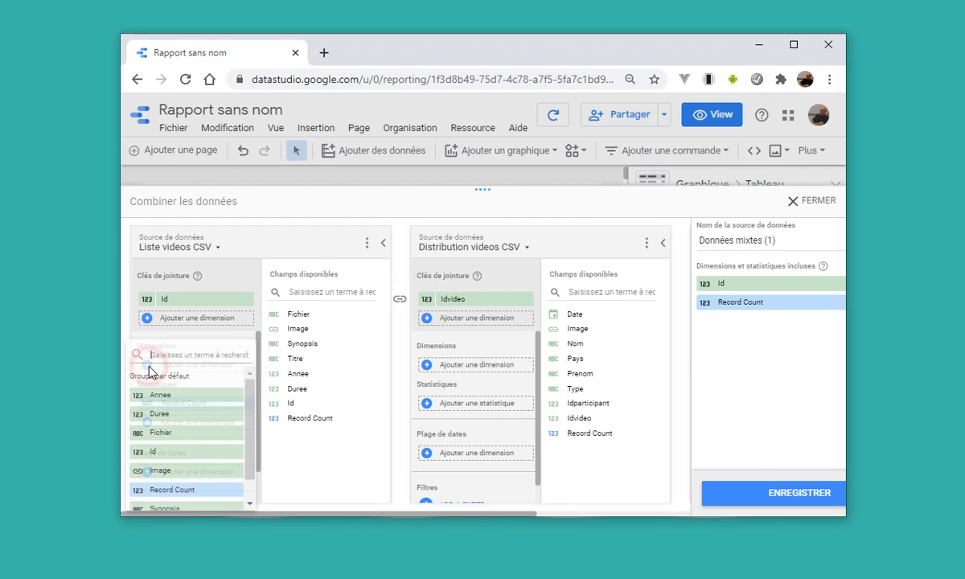
scroll(183, 450, "down", 1)
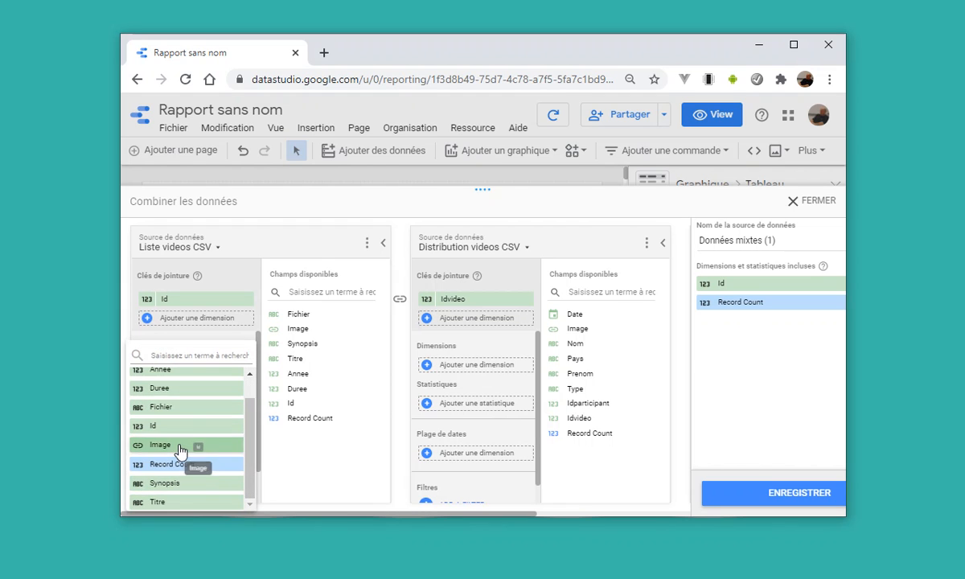
left_click(172, 502)
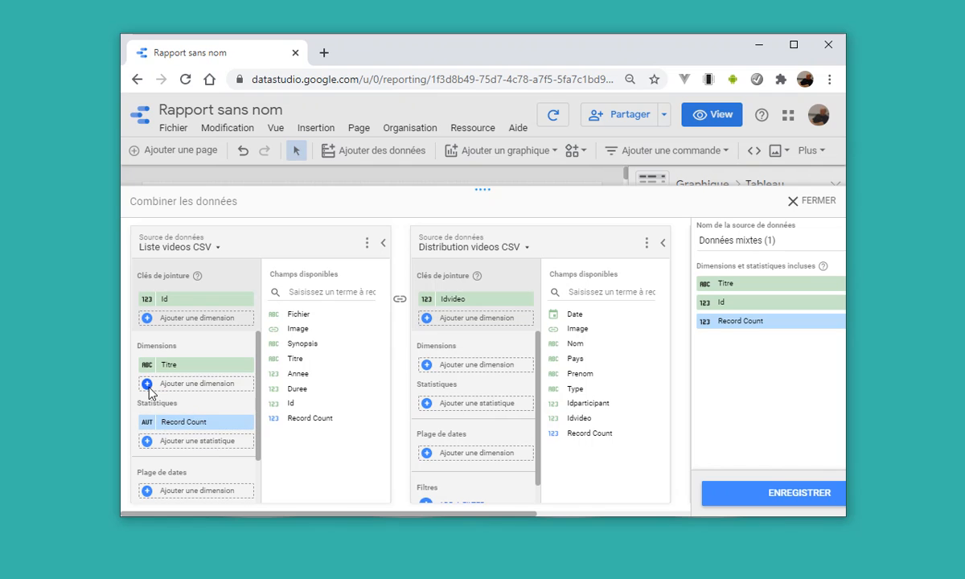
left_click(148, 385)
left_click(172, 397)
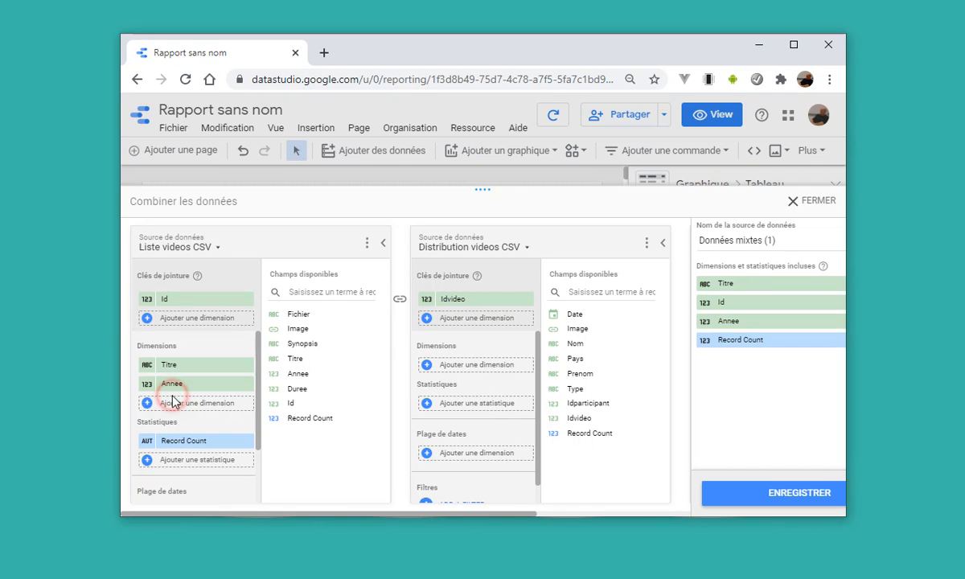
left_click(147, 408)
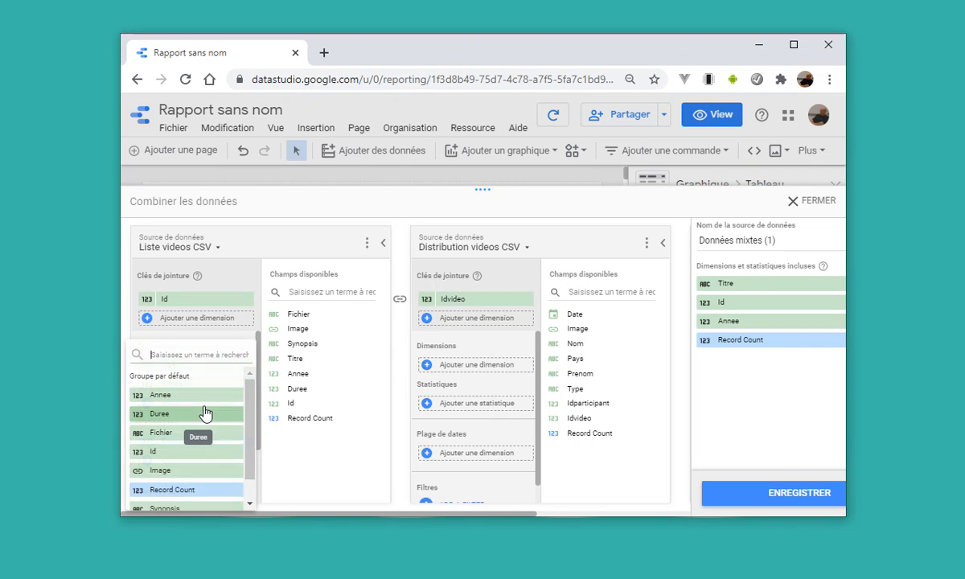
left_click(187, 414)
Add Image and Synopsis as further dimensions of Liste videos CSV.
left_click(151, 423)
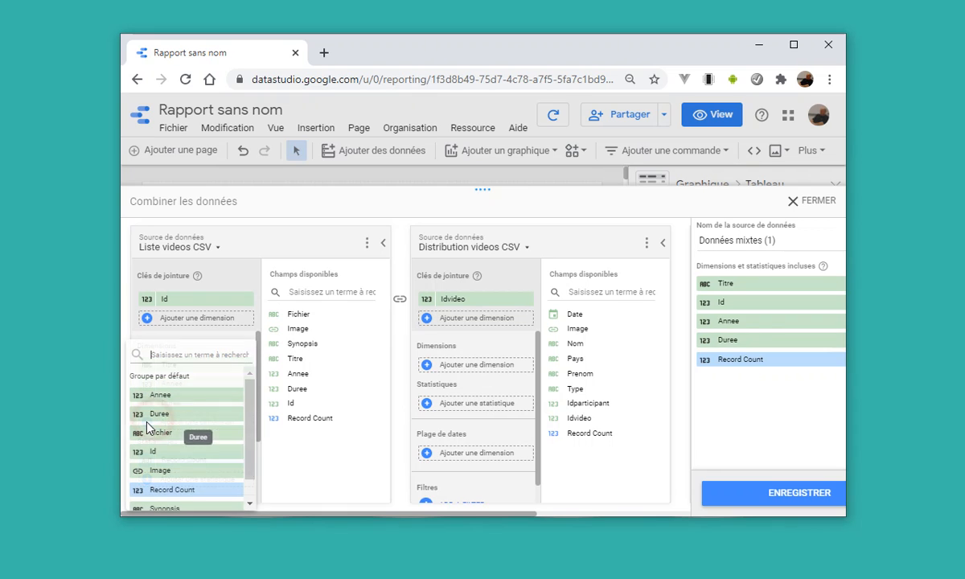
left_click(161, 438)
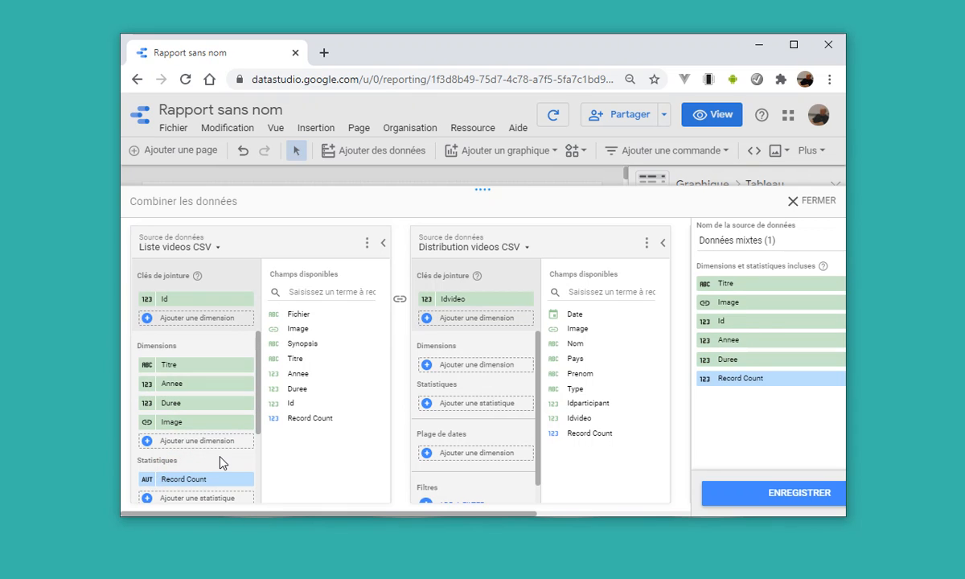
left_click(149, 441)
scroll(172, 444, "down", 1)
left_click(159, 483)
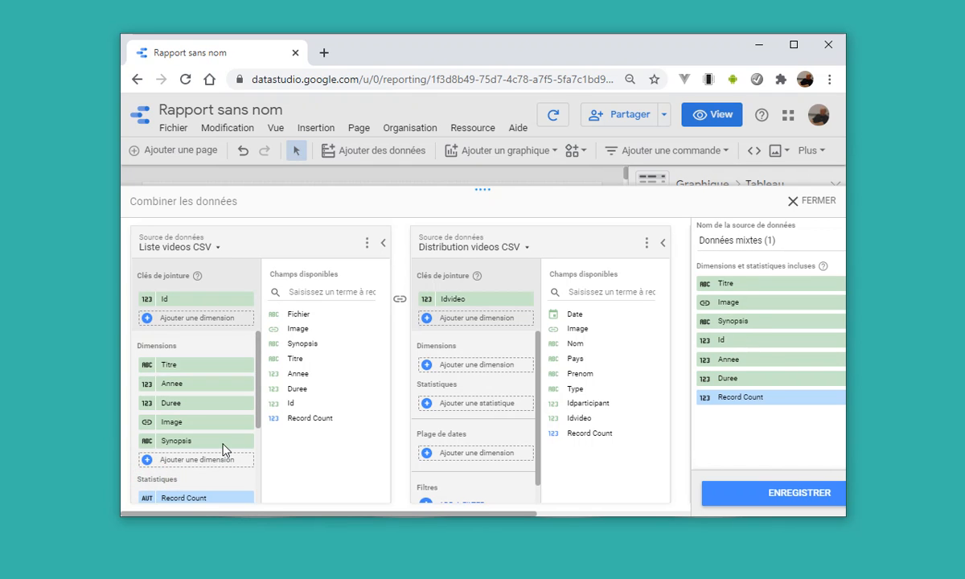
scroll(223, 447, "down", 1)
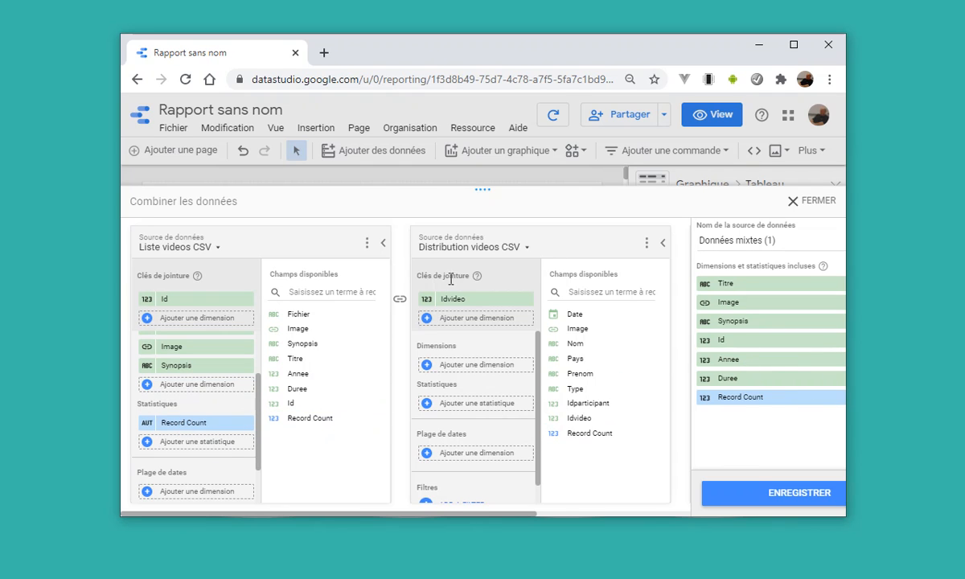
scroll(179, 387, "up", 1)
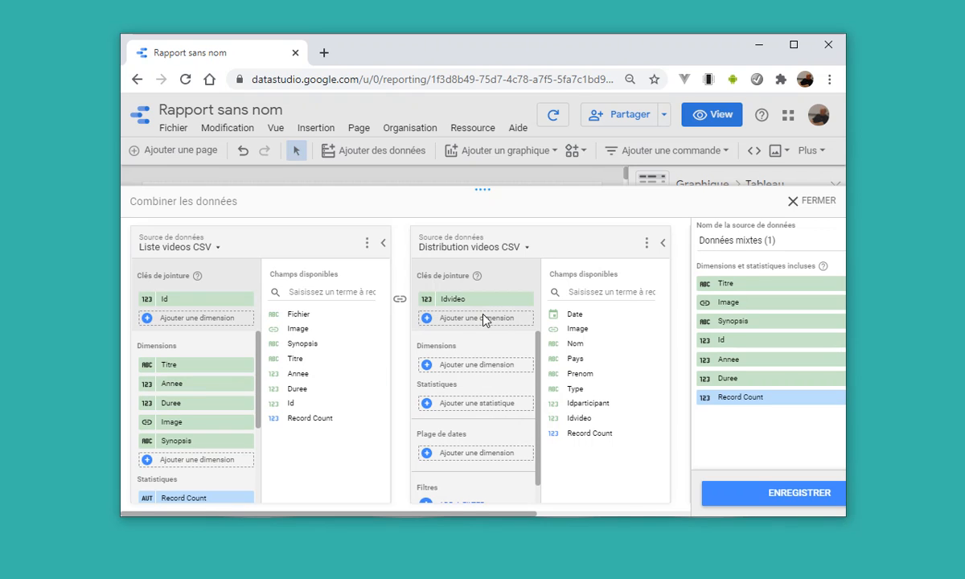
Add Nom, Prenom and Pays as dimensions of Distribution videos CSV in the blend.
left_click(427, 366)
left_click(449, 479)
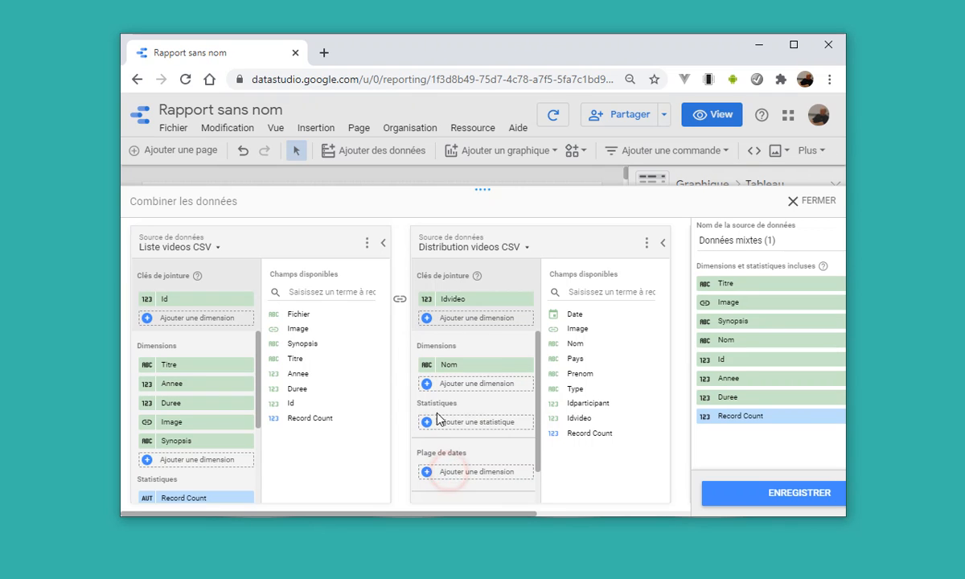
left_click(427, 388)
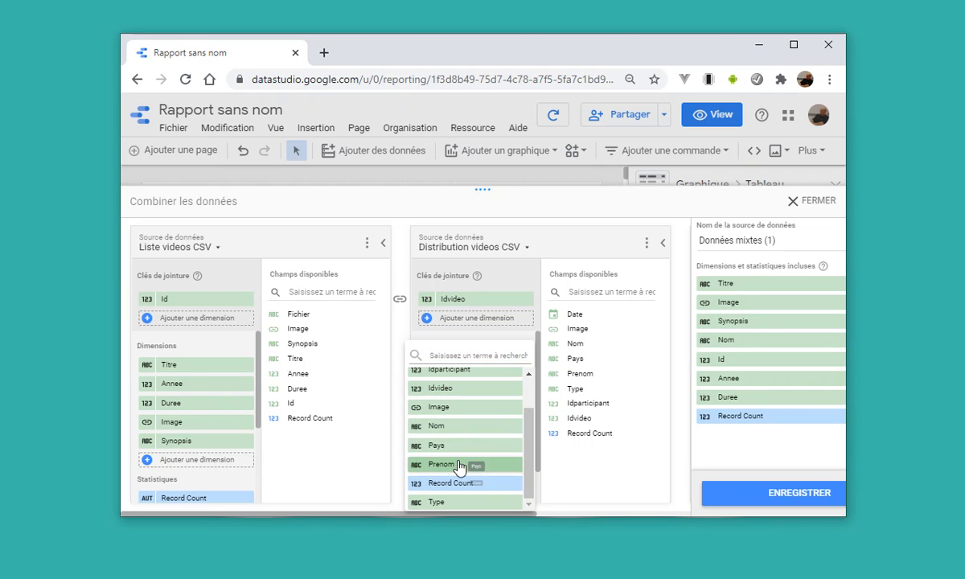
left_click(456, 463)
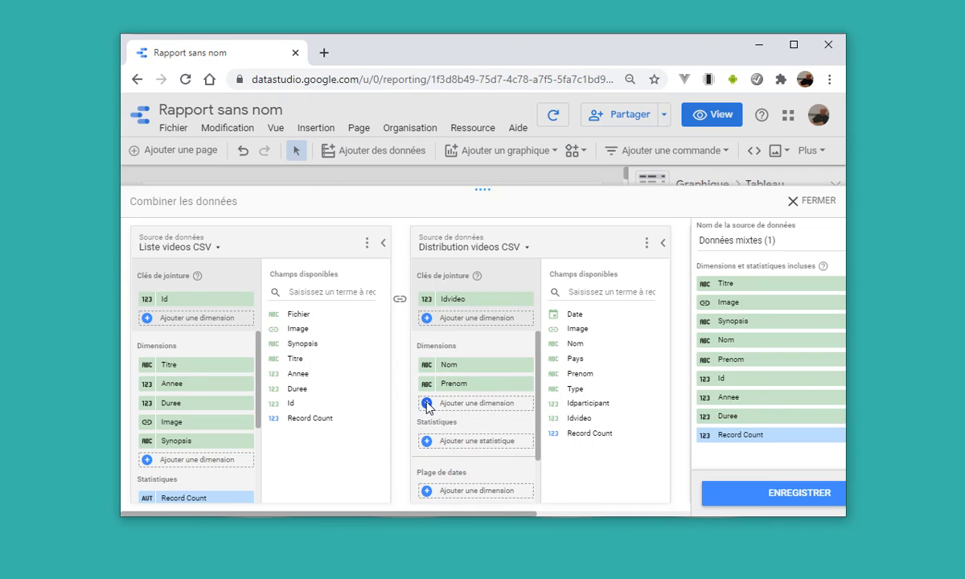
left_click(427, 404)
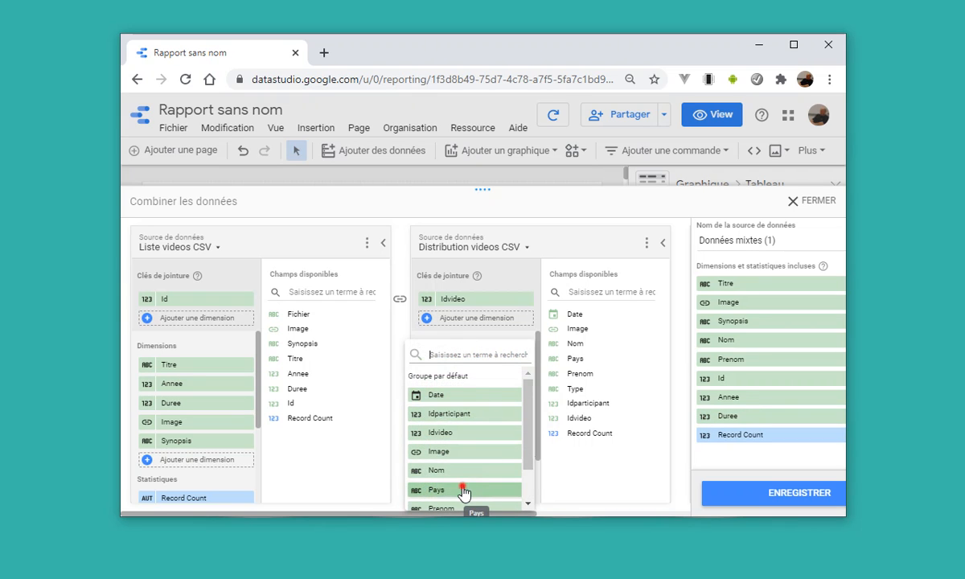
left_click(464, 491)
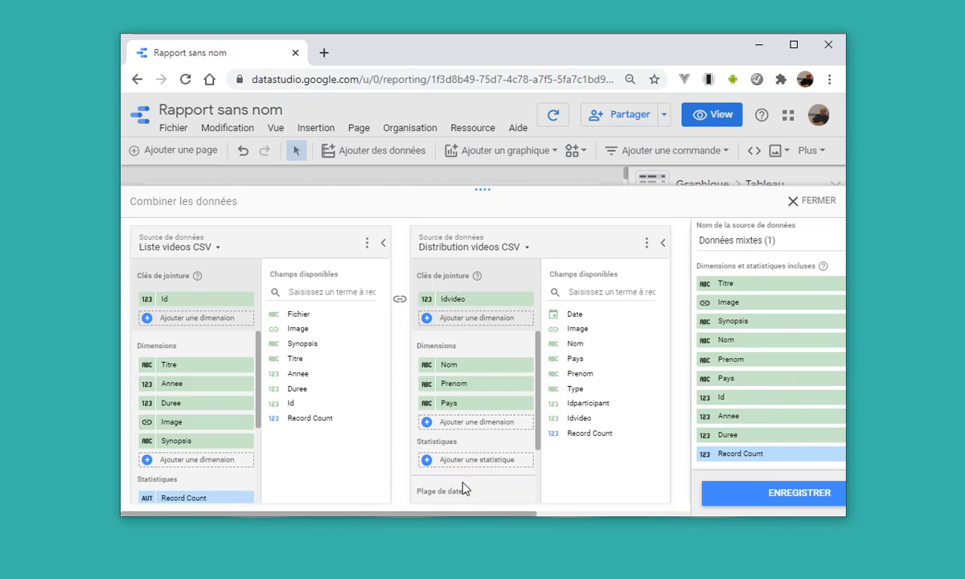
Add Type, Image and Date as further dimensions of Distribution videos CSV.
left_click(427, 422)
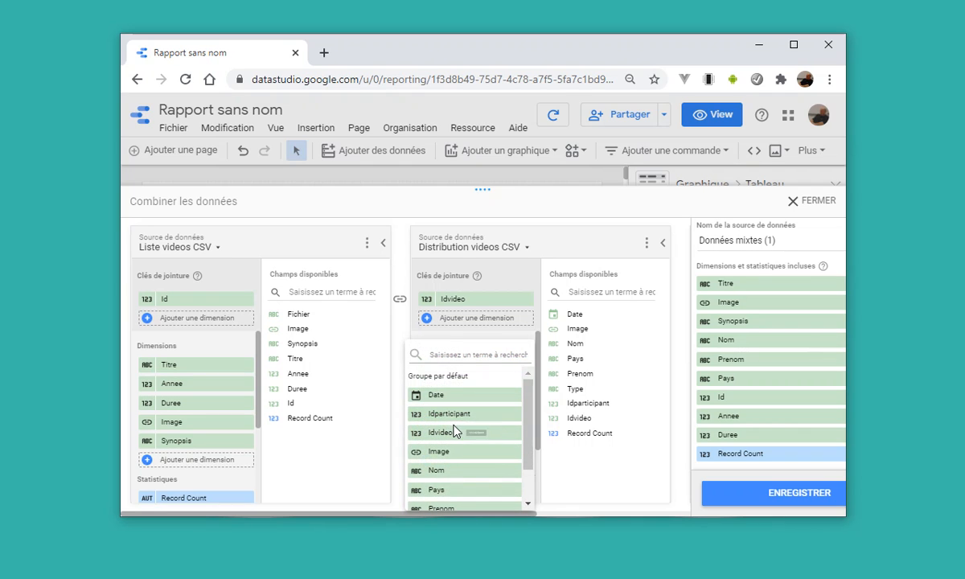
scroll(470, 442, "down", 1)
left_click(475, 506)
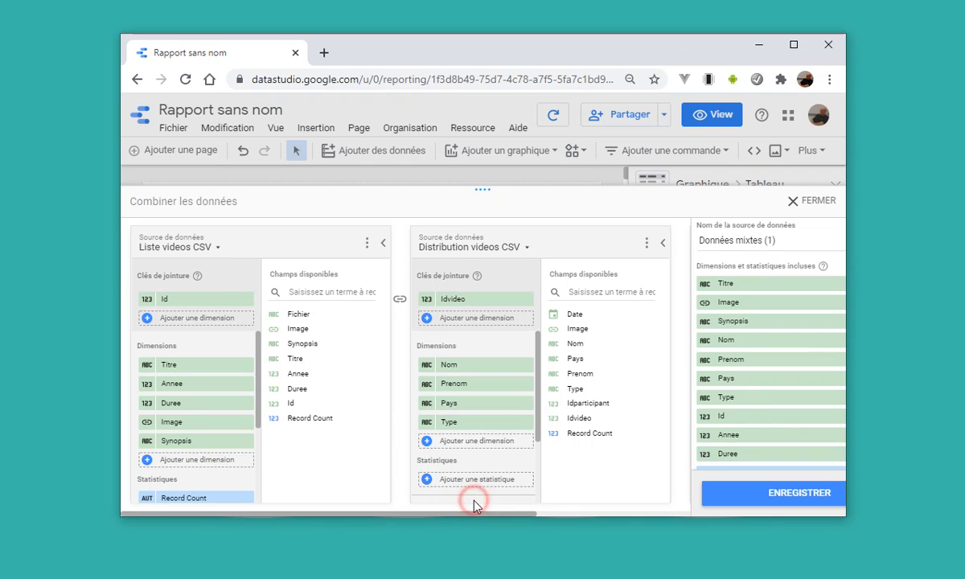
left_click(428, 443)
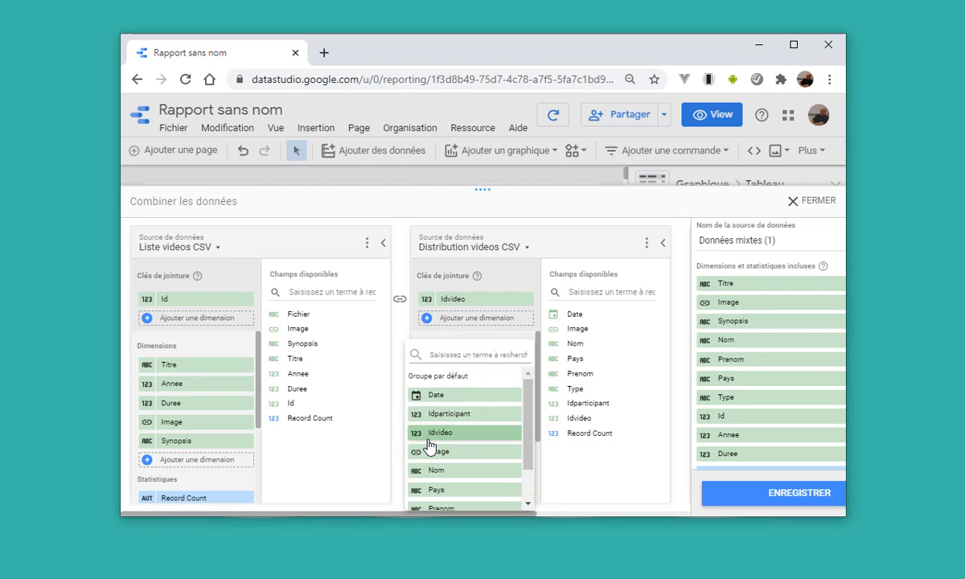
left_click(431, 450)
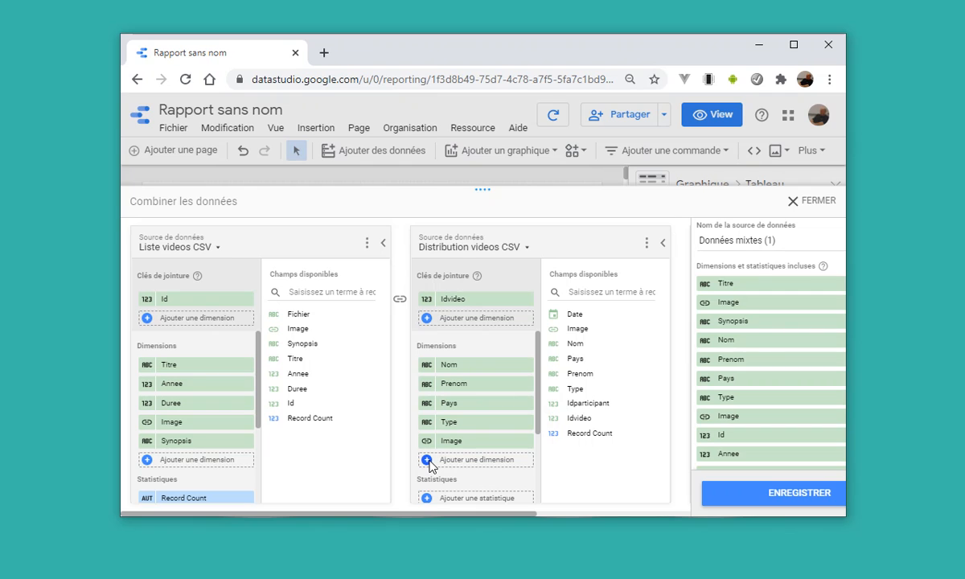
left_click(428, 462)
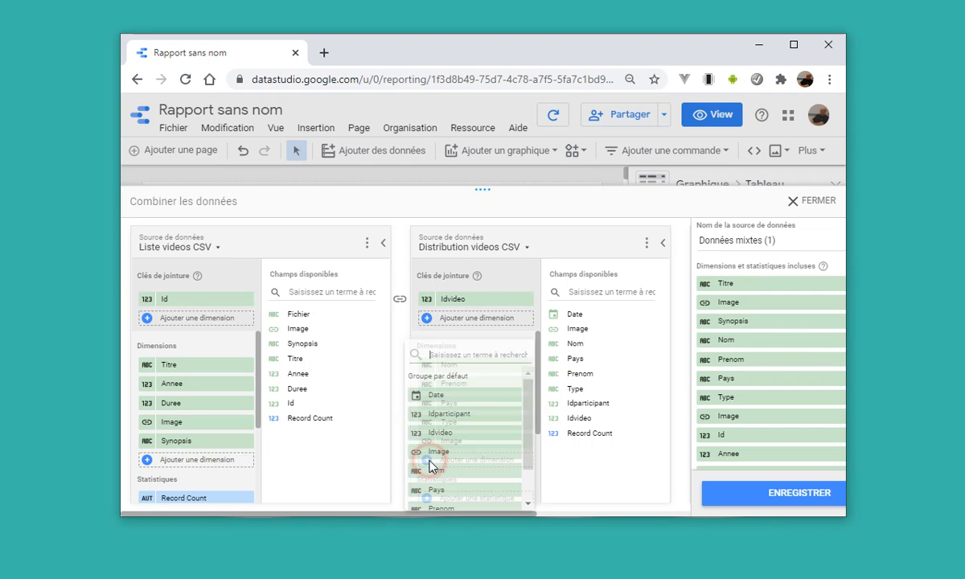
left_click(433, 397)
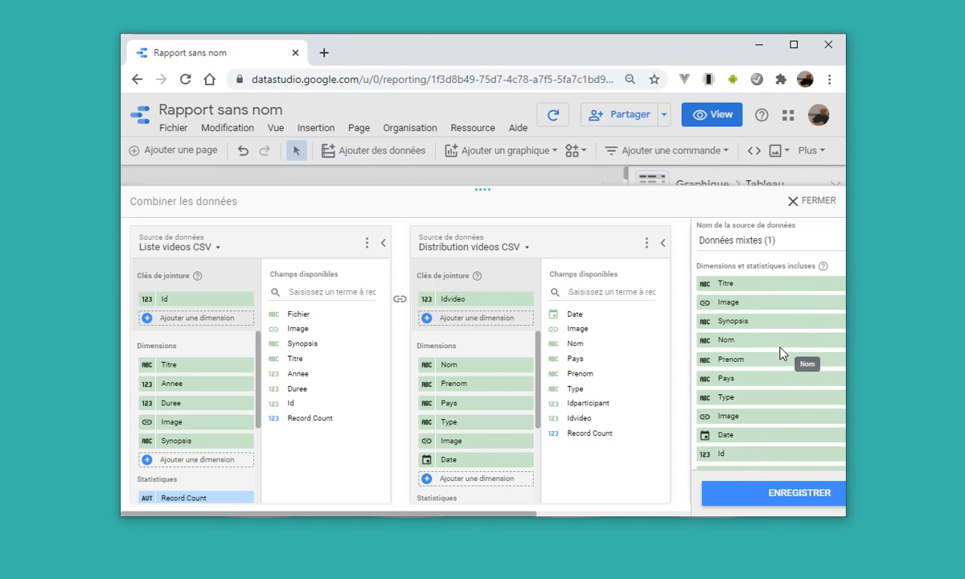
Name the blended data source "videos & acteurs" and save the blend.
scroll(782, 354, "down", 1)
scroll(784, 361, "up", 1)
left_click_drag(772, 238, 682, 242)
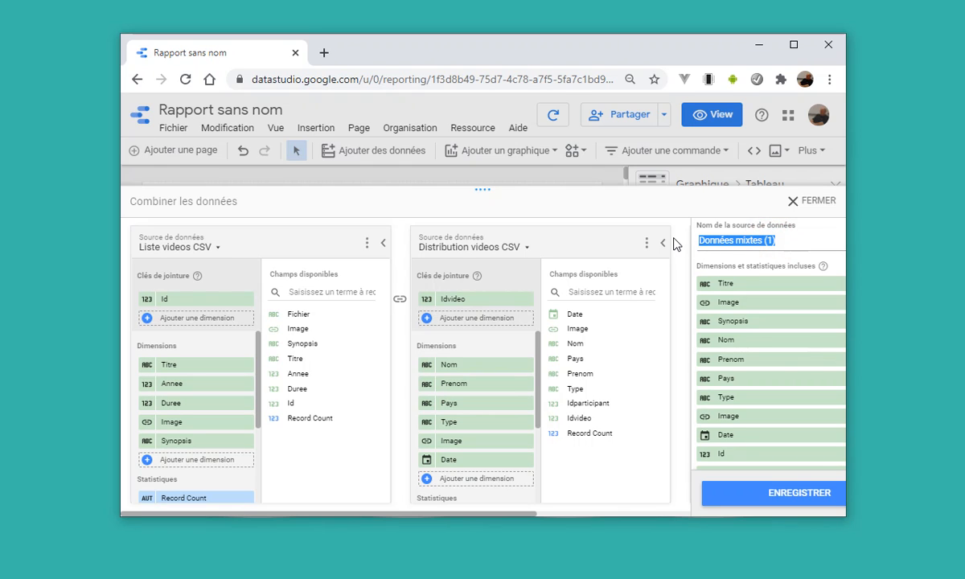
type("videos & acteurs")
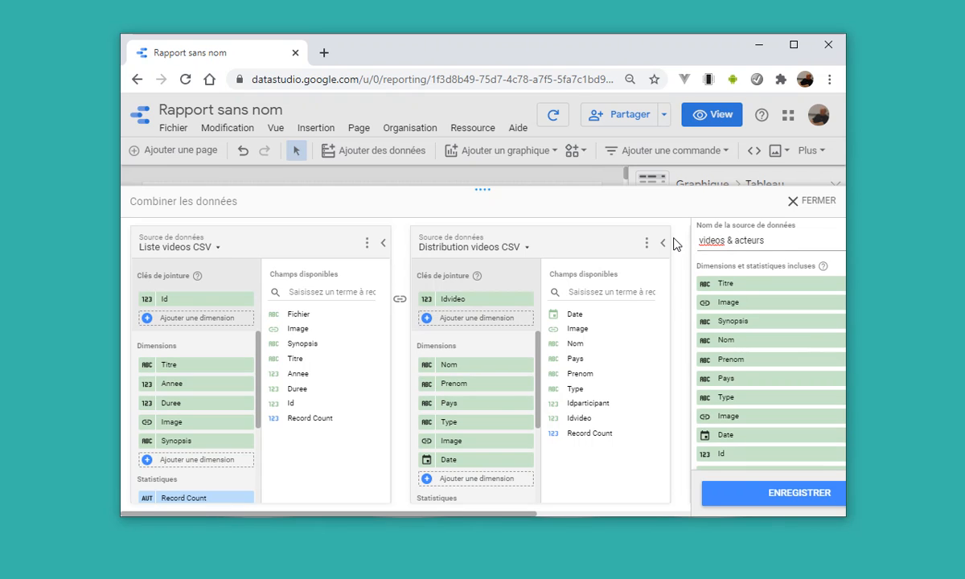
left_click(833, 234)
left_click(828, 234)
left_click(792, 498)
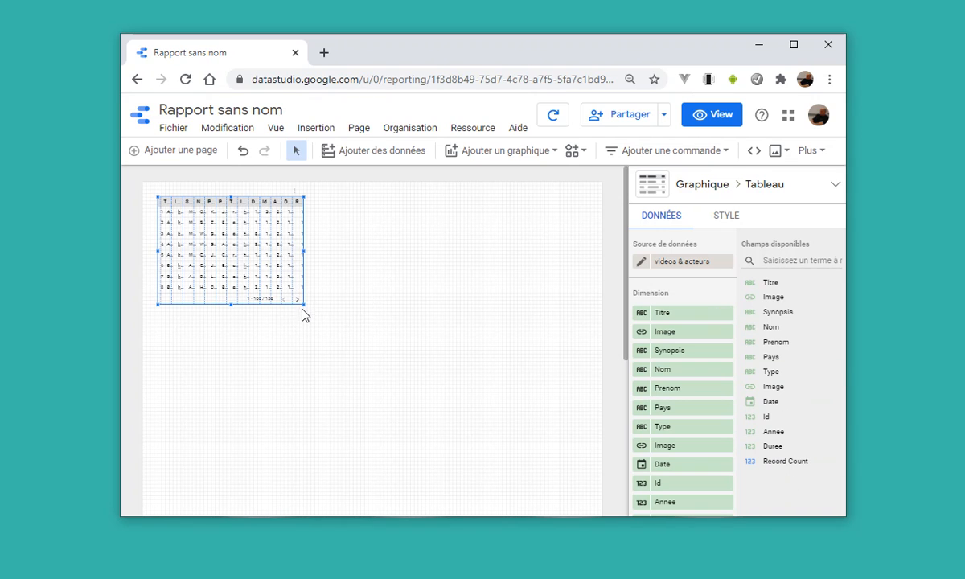
Enlarge the table so that it spans nearly the full width of the report page.
left_click_drag(300, 303, 586, 497)
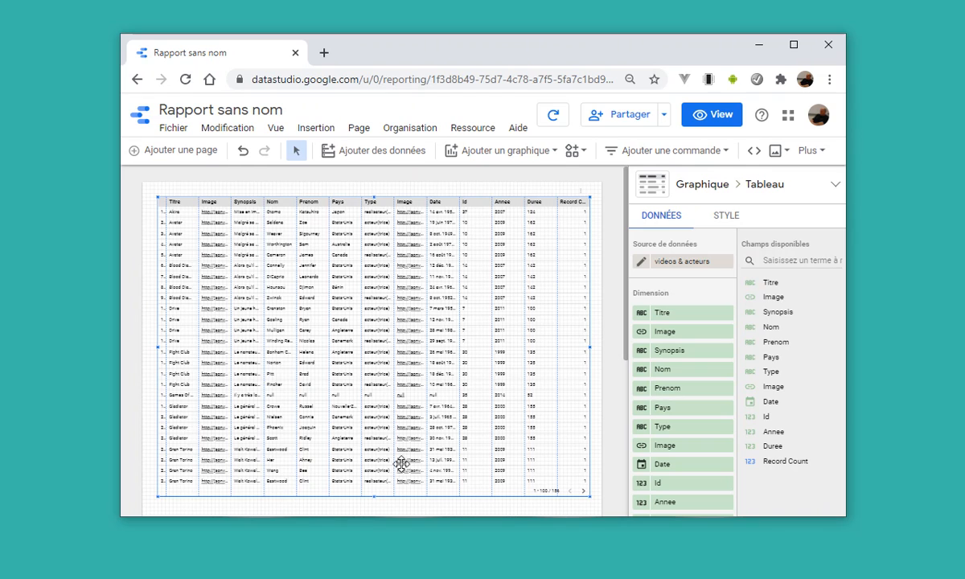